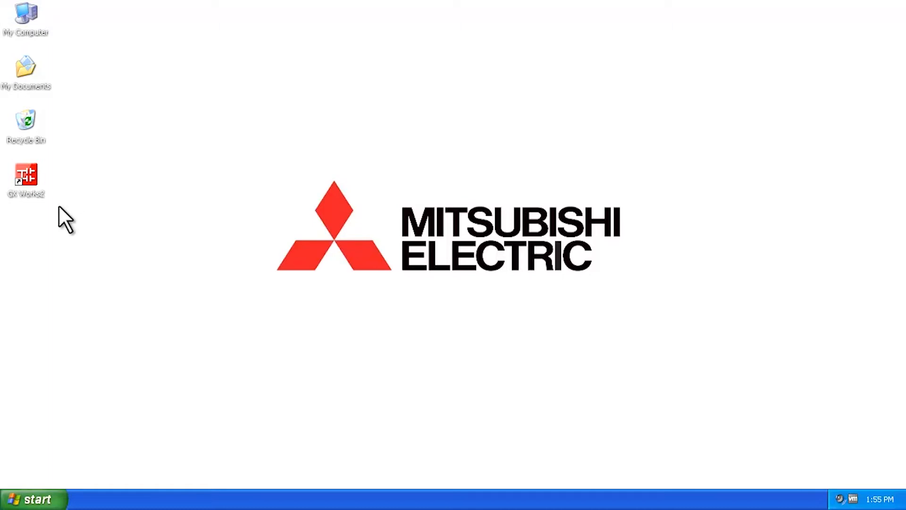
Select and deselect the GX Works2 desktop shortcut while the new USB device is detected
{"action": "left_click", "coordinate": [59, 206]}
{"action": "left_click_drag", "start_coordinate": [60, 210], "coordinate": [1, 154]}
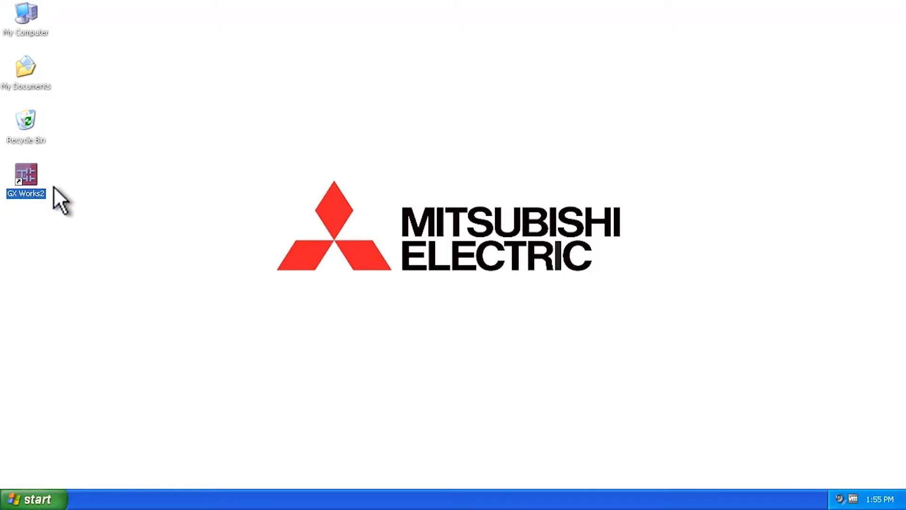
{"action": "left_click", "coordinate": [68, 199]}
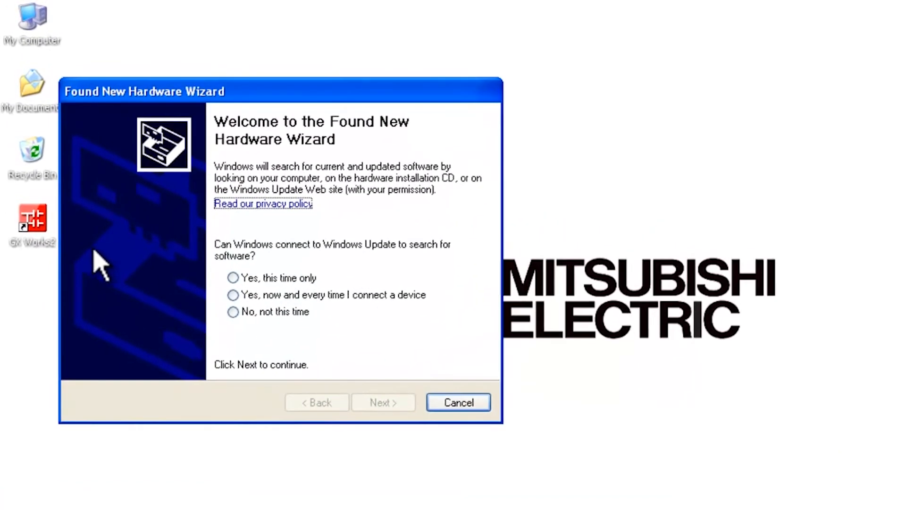
Decline Windows Update ('No, not this time') and choose 'Install from a list or specific location'
{"action": "left_click", "coordinate": [233, 311]}
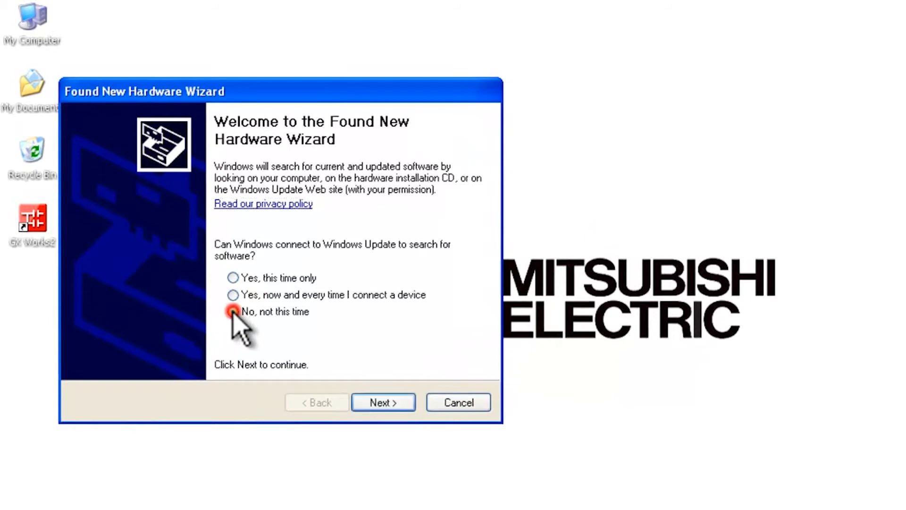
{"action": "left_click", "coordinate": [375, 404]}
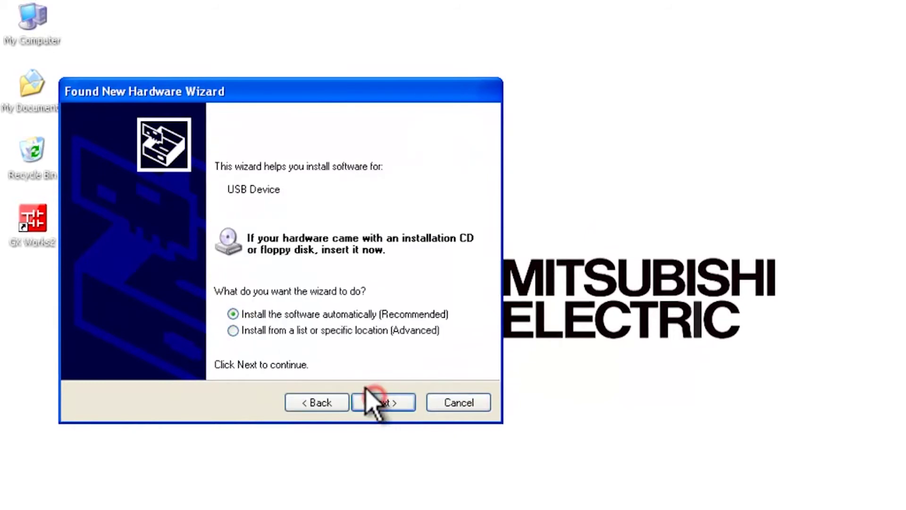
{"action": "left_click", "coordinate": [233, 330]}
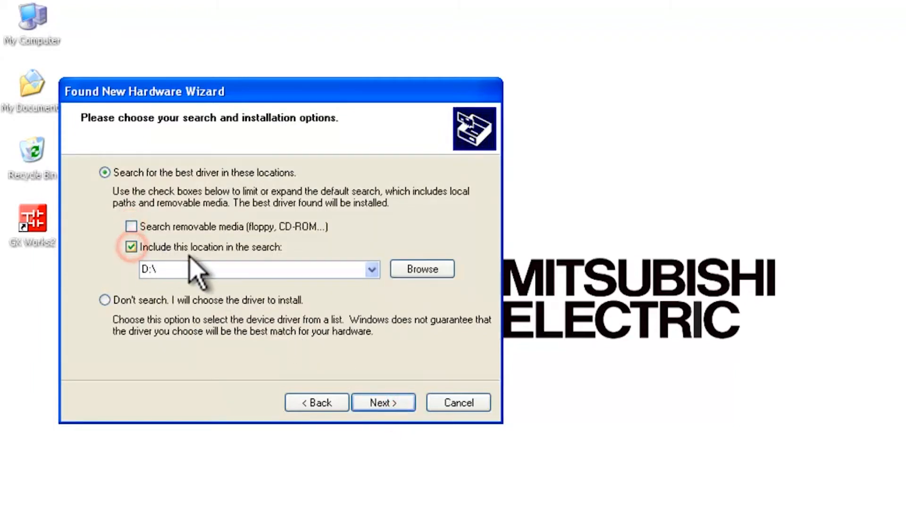
Browse to C:\Program Files\MELSOFT\Easysocket and select the USBDrivers folder
{"action": "left_click", "coordinate": [418, 269]}
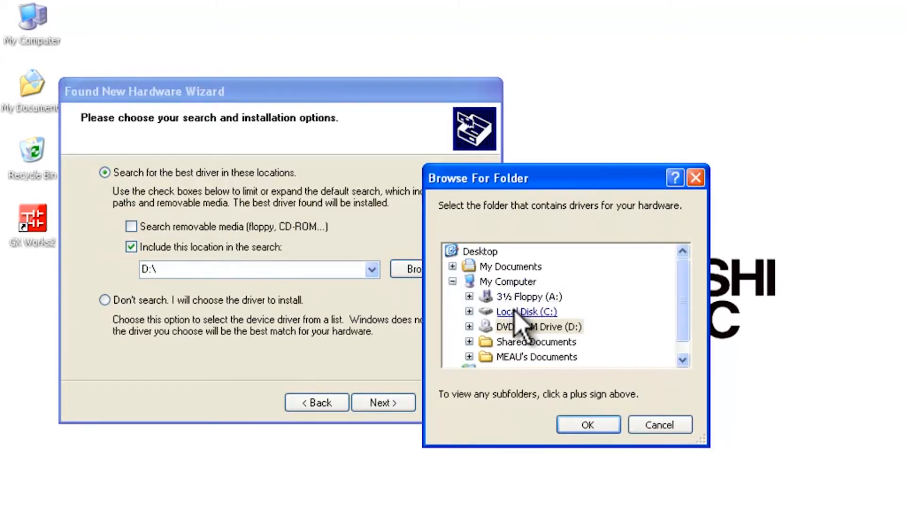
{"action": "double_click", "coordinate": [517, 311]}
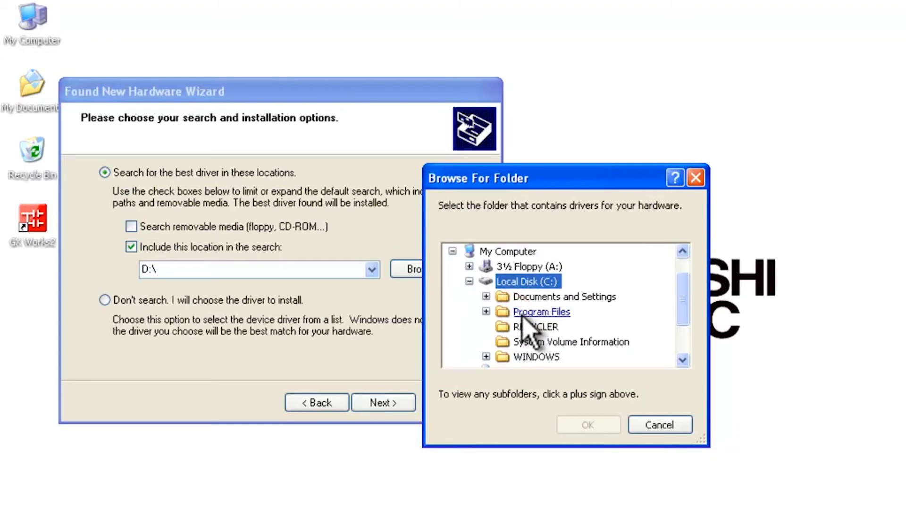
{"action": "double_click", "coordinate": [527, 315]}
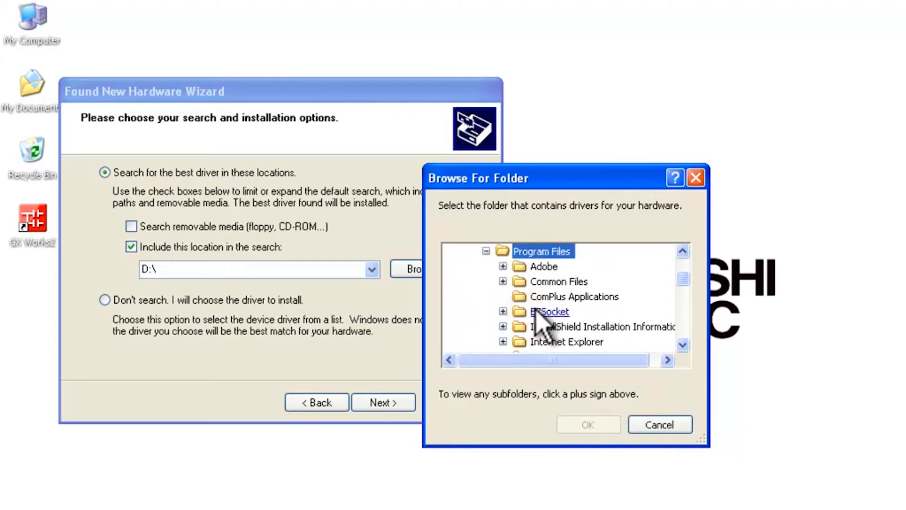
{"action": "scroll", "coordinate": [536, 320], "scroll_direction": "down", "scroll_amount": 1}
{"action": "double_click", "coordinate": [551, 326]}
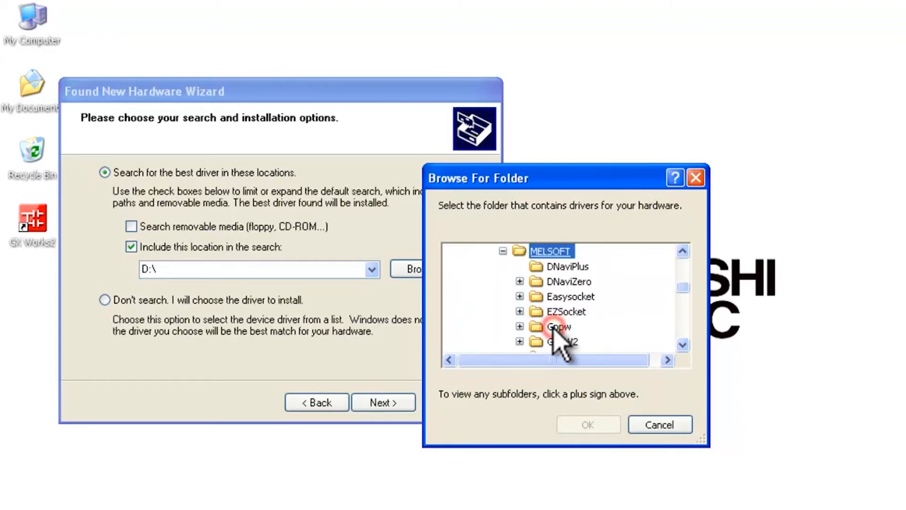
{"action": "double_click", "coordinate": [579, 296]}
{"action": "scroll", "coordinate": [579, 297], "scroll_direction": "down", "scroll_amount": 1}
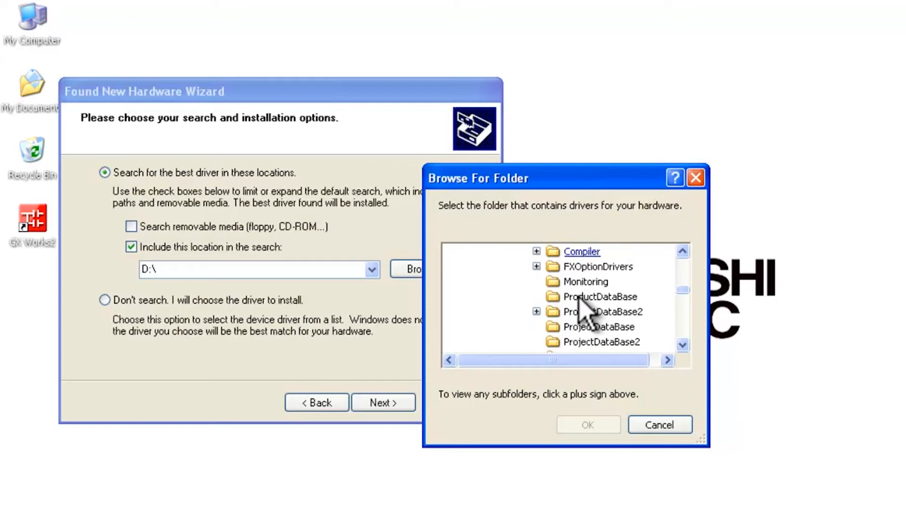
{"action": "scroll", "coordinate": [580, 304], "scroll_direction": "down", "scroll_amount": 1}
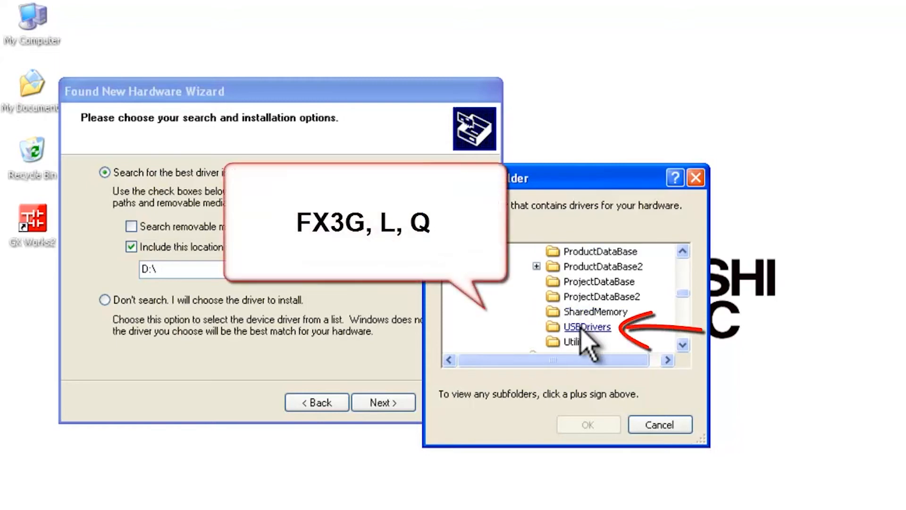
{"action": "left_click", "coordinate": [581, 329]}
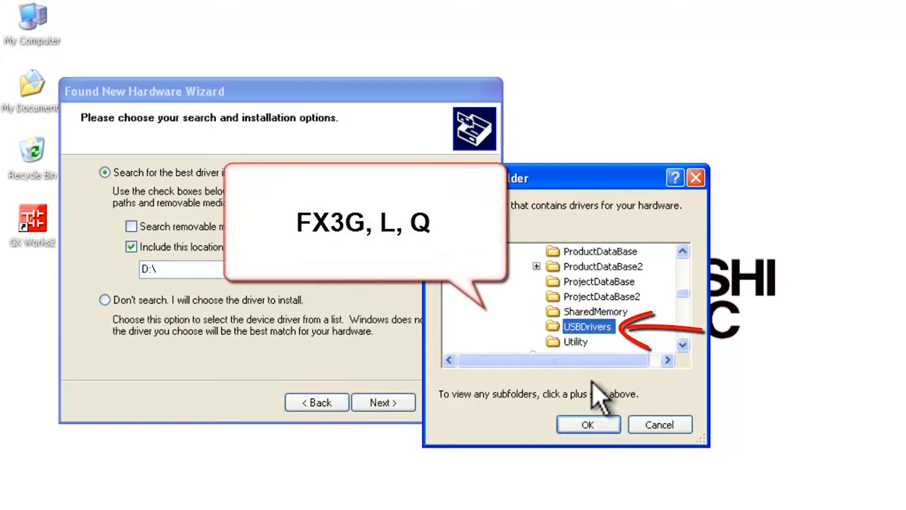
Confirm USBDrivers as the search location, start the install and Continue Anyway past the Windows Logo warning
{"action": "left_click", "coordinate": [588, 425]}
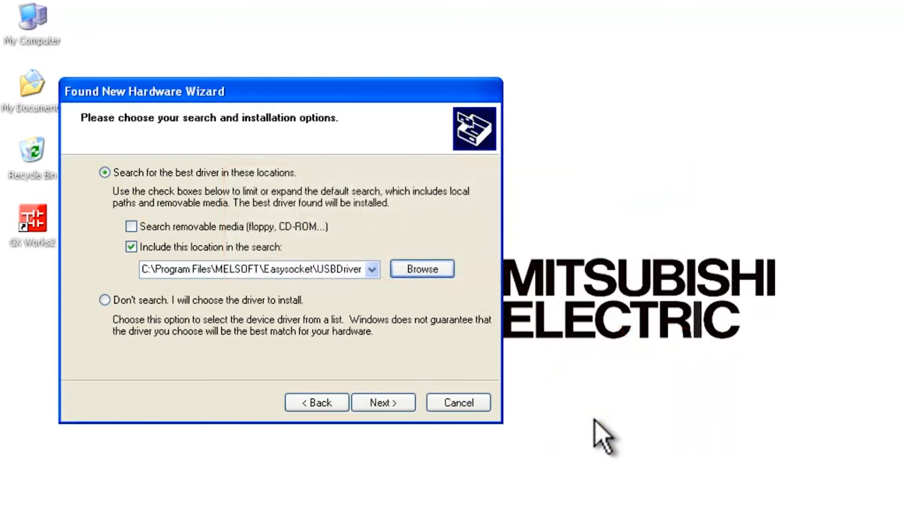
{"action": "left_click", "coordinate": [393, 402]}
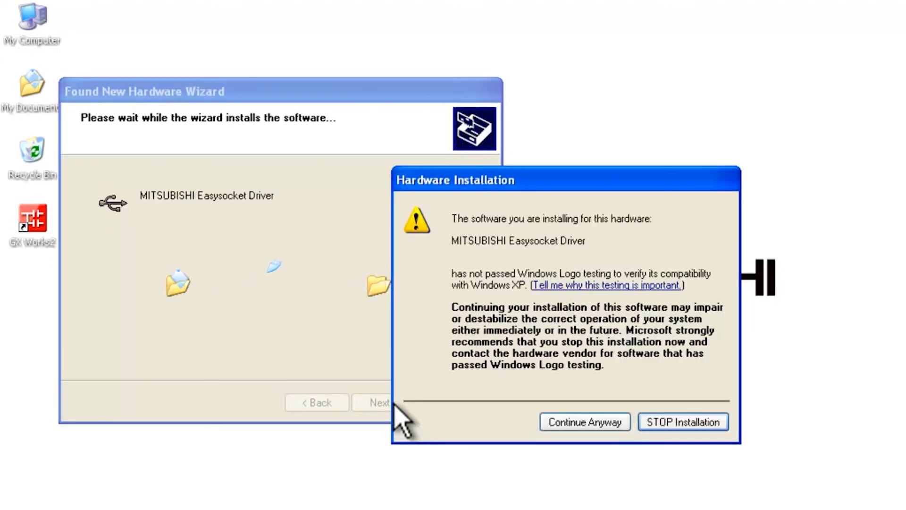
{"action": "left_click", "coordinate": [572, 420]}
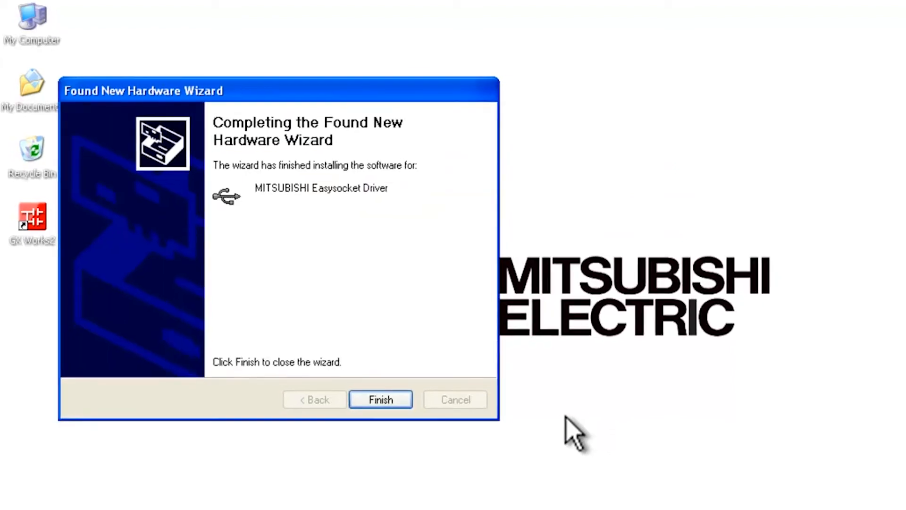
Finish the wizard, leaving the MITSUBISHI Easysocket Driver installed and ready
{"action": "left_click", "coordinate": [314, 319]}
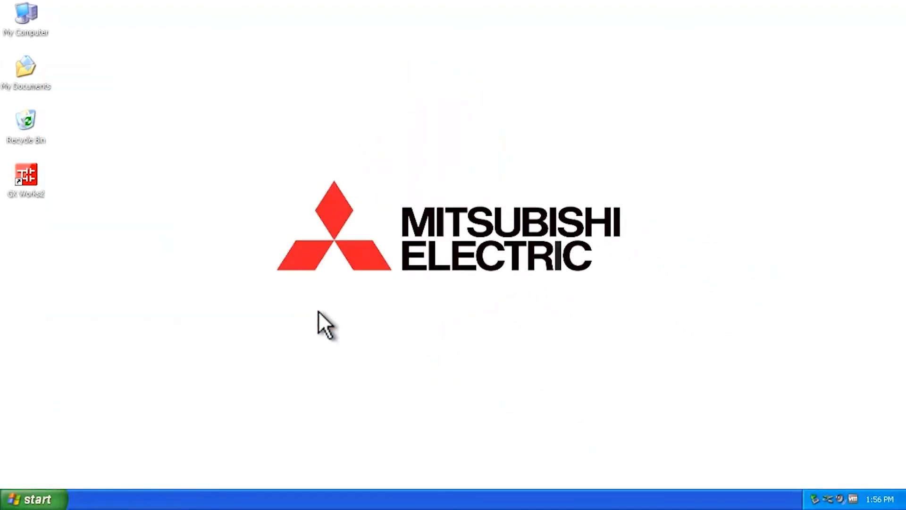